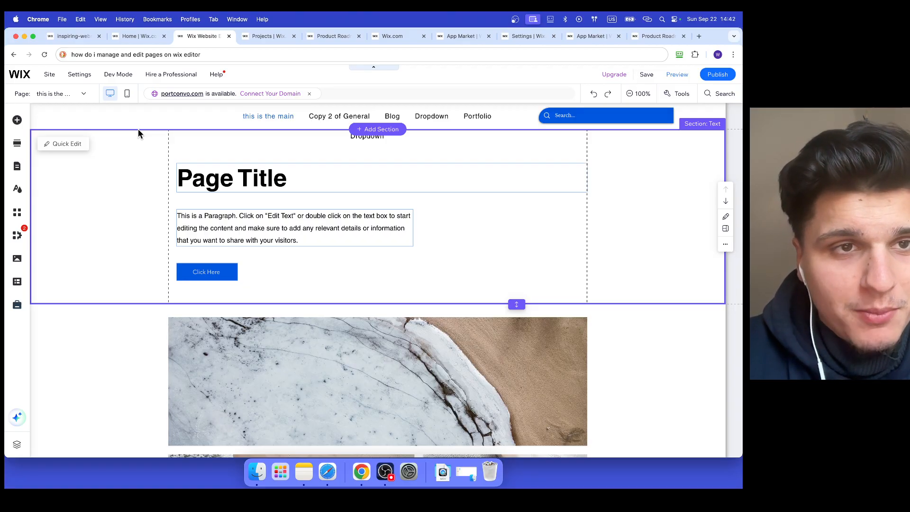
# - Open the site pages and menu manager for the header's horizontal menu
pyautogui.click(255, 115)
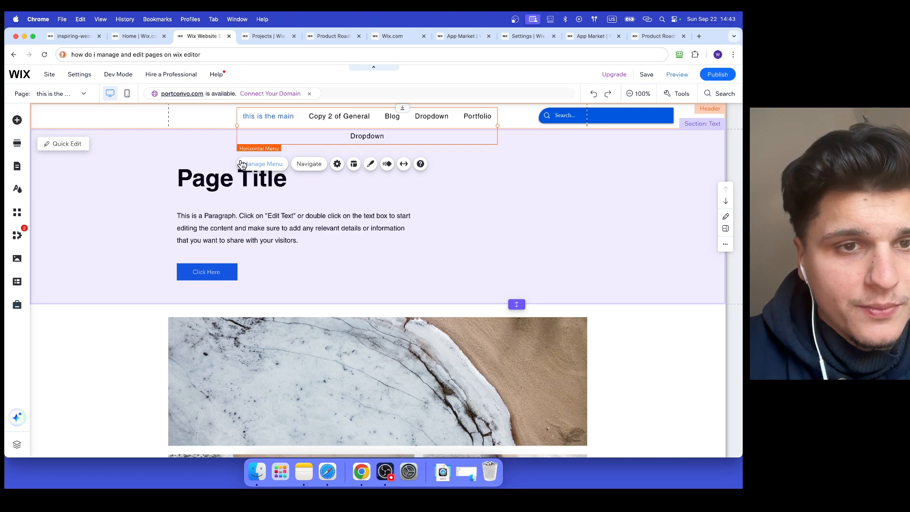
pyautogui.click(300, 165)
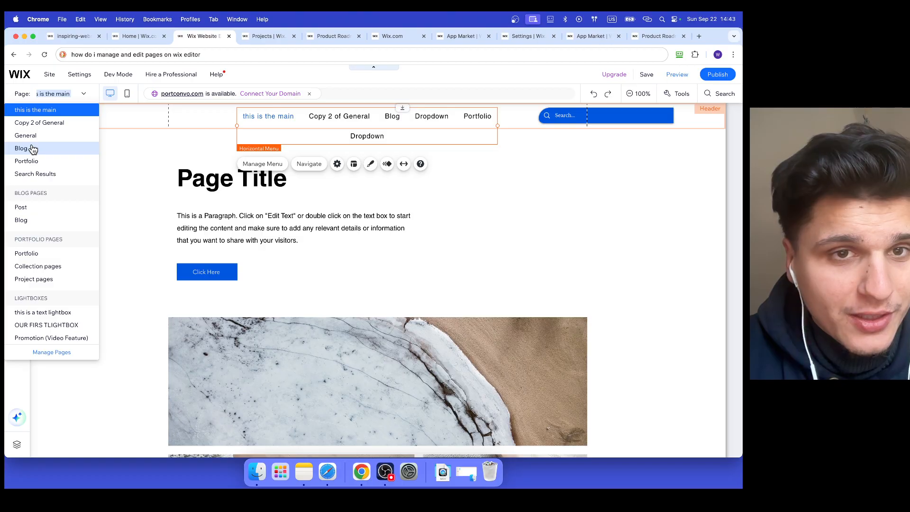
pyautogui.click(281, 167)
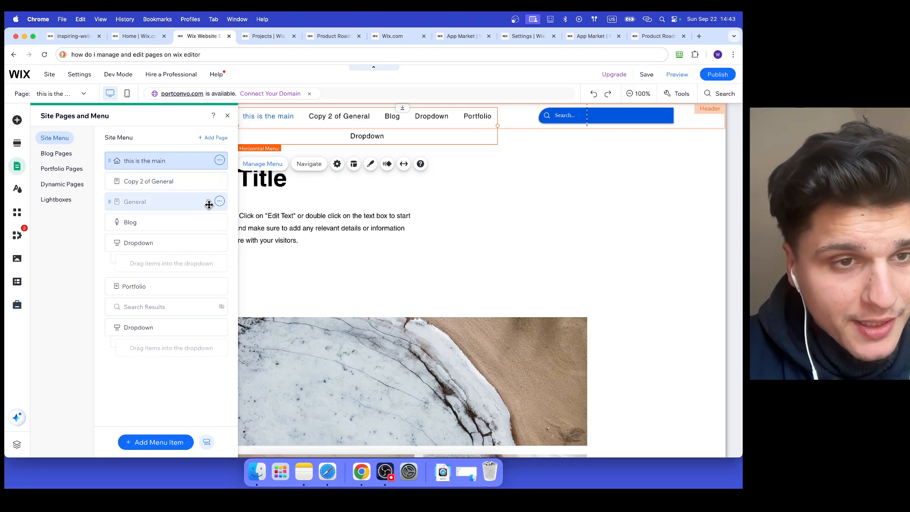
# - Review the page options available for the hidden General and Search Results pages
pyautogui.click(219, 201)
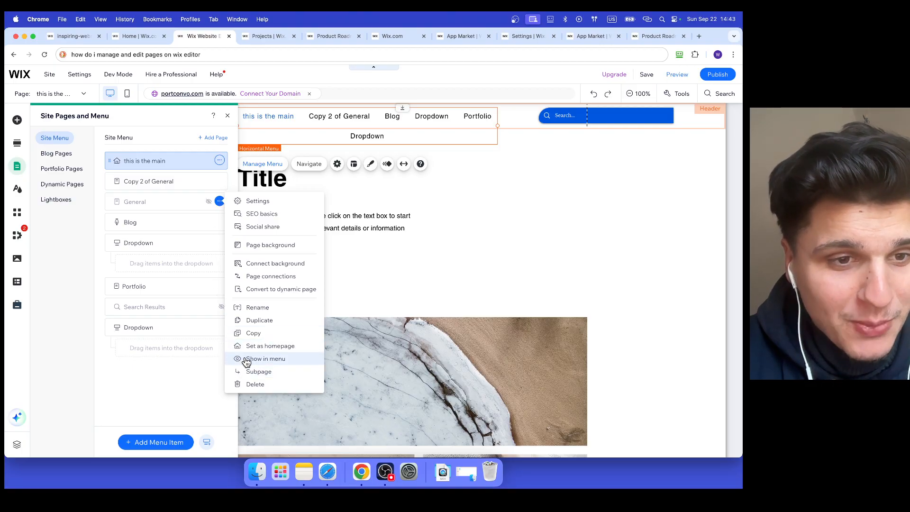
pyautogui.click(174, 311)
pyautogui.click(218, 306)
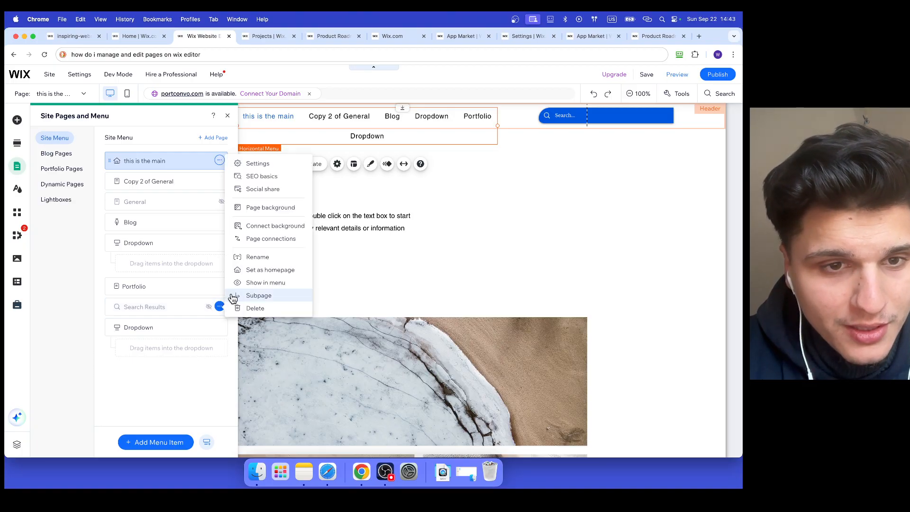
pyautogui.click(196, 304)
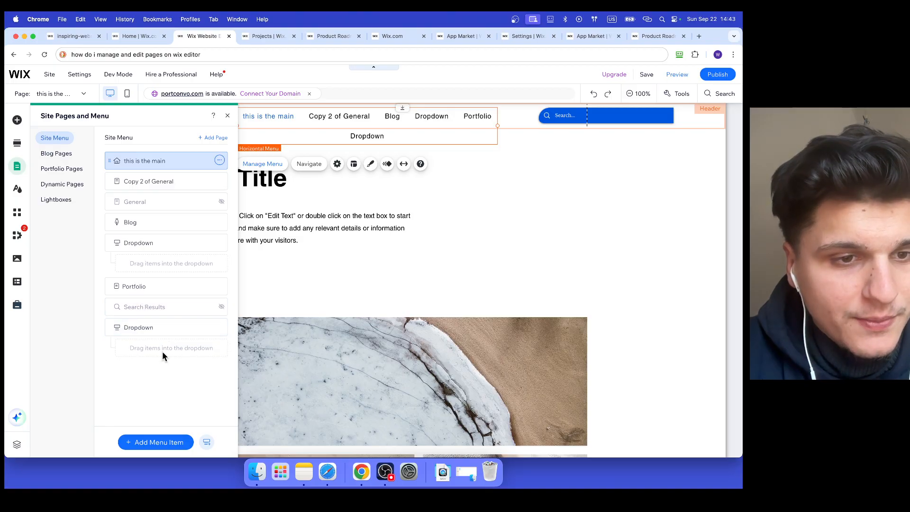
# - Add another dropdown item to the site menu with its default name, and delete the empty dropdown just above it
pyautogui.click(206, 442)
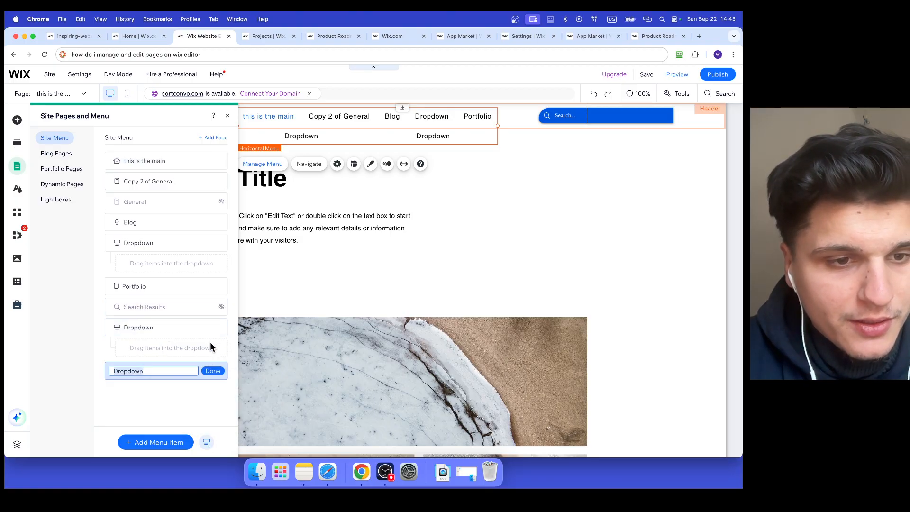
pyautogui.click(213, 371)
pyautogui.click(219, 327)
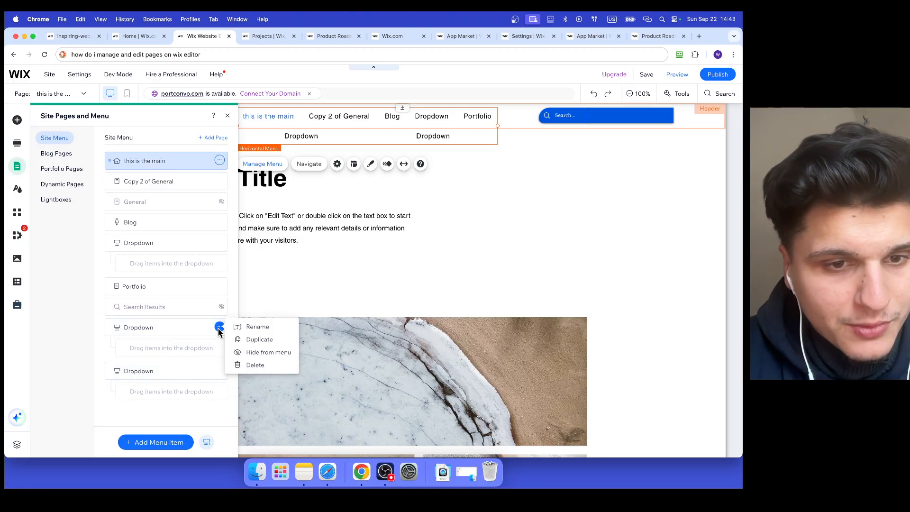
pyautogui.click(244, 362)
# - Nest Portfolio inside the last Dropdown item and make Copy 2 of General a subpage of "this is the main"
pyautogui.moveTo(163, 286); pyautogui.dragTo(164, 332)
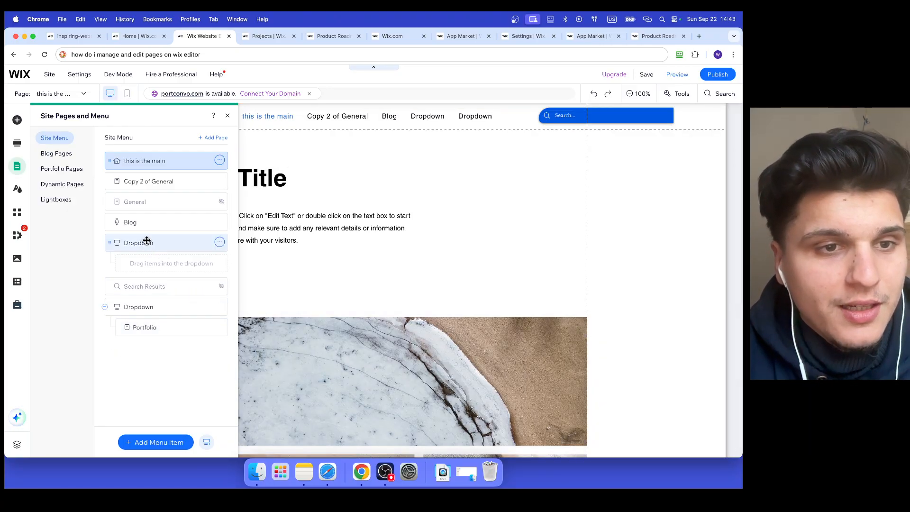
pyautogui.moveTo(139, 186); pyautogui.dragTo(175, 180)
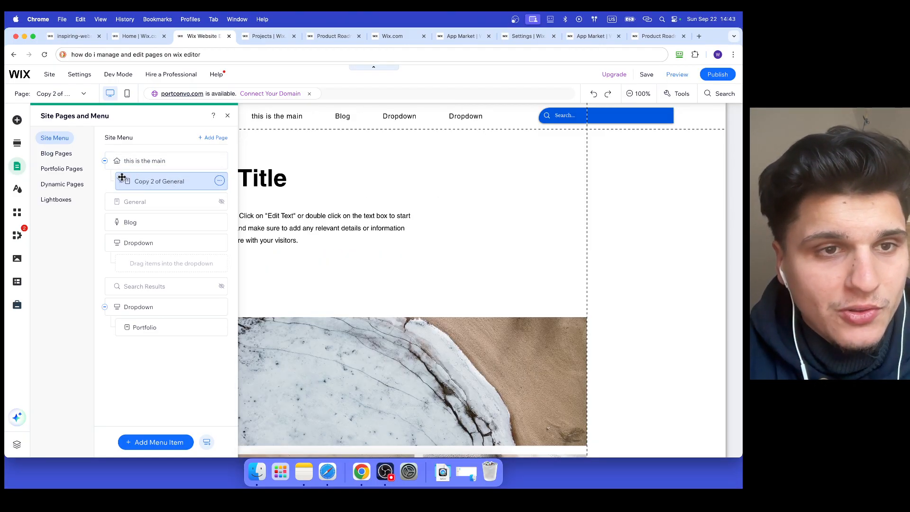
# - Review the page options of the "this is the main" homepage, including the Delete option
pyautogui.click(220, 160)
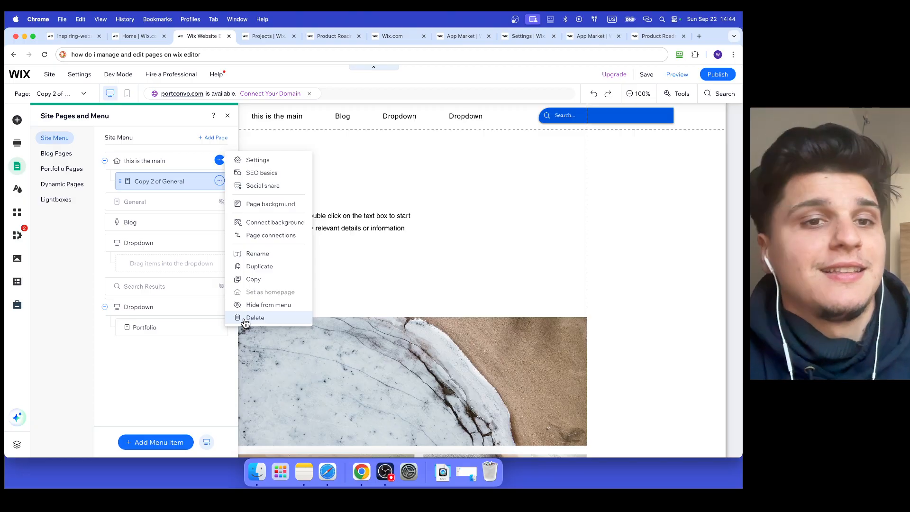
pyautogui.scroll(5, 246, 323)
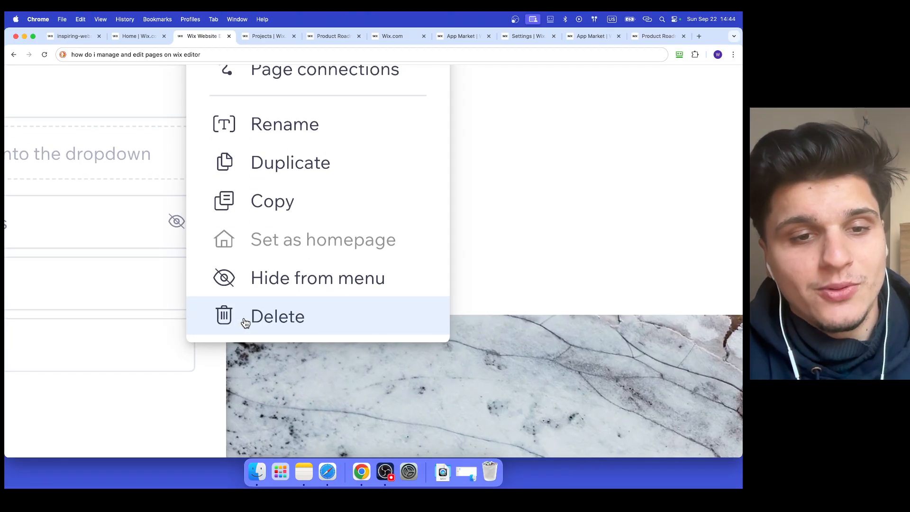
pyautogui.scroll(-5, 245, 323)
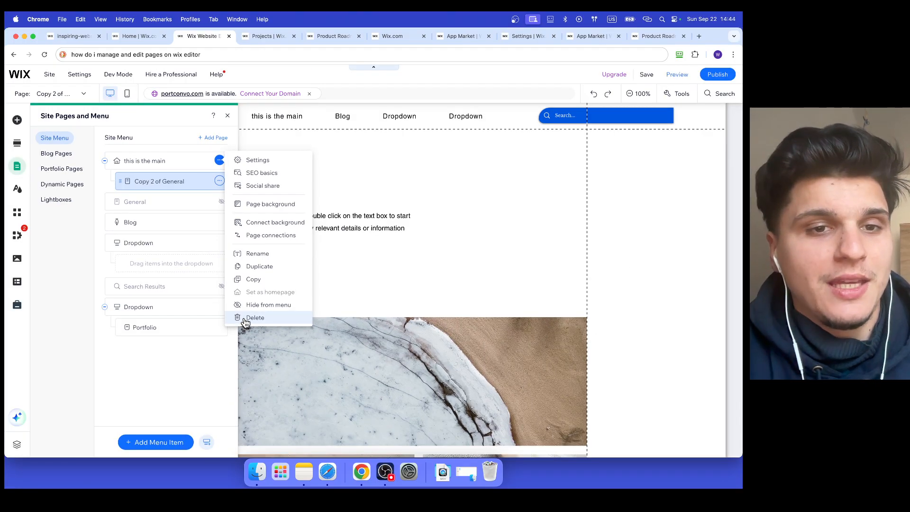
pyautogui.click(386, 472)
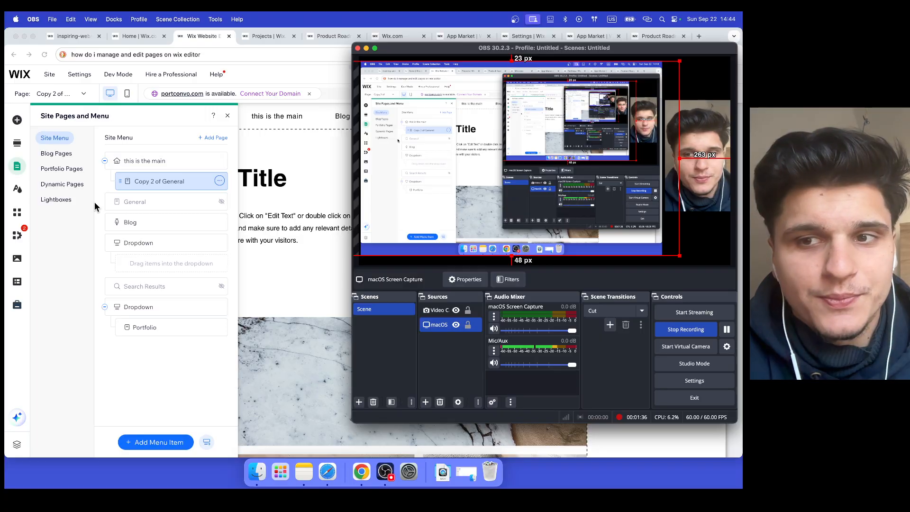
pyautogui.click(96, 255)
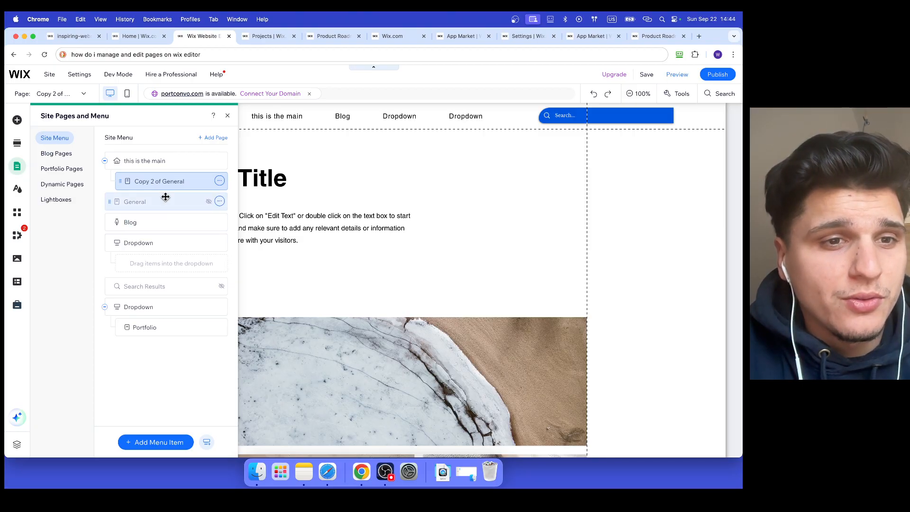
# - View the page info settings of Copy 2 of General, and close the page manager
pyautogui.click(219, 182)
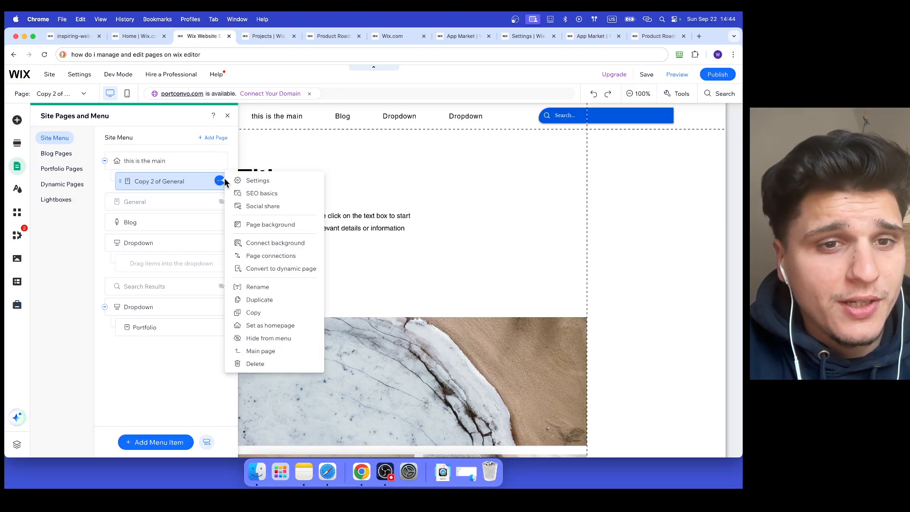
pyautogui.click(258, 182)
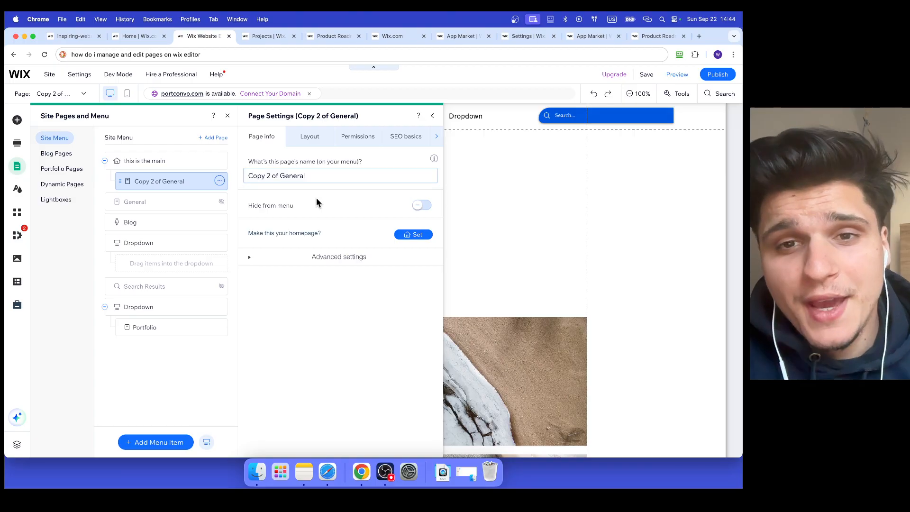
pyautogui.click(459, 174)
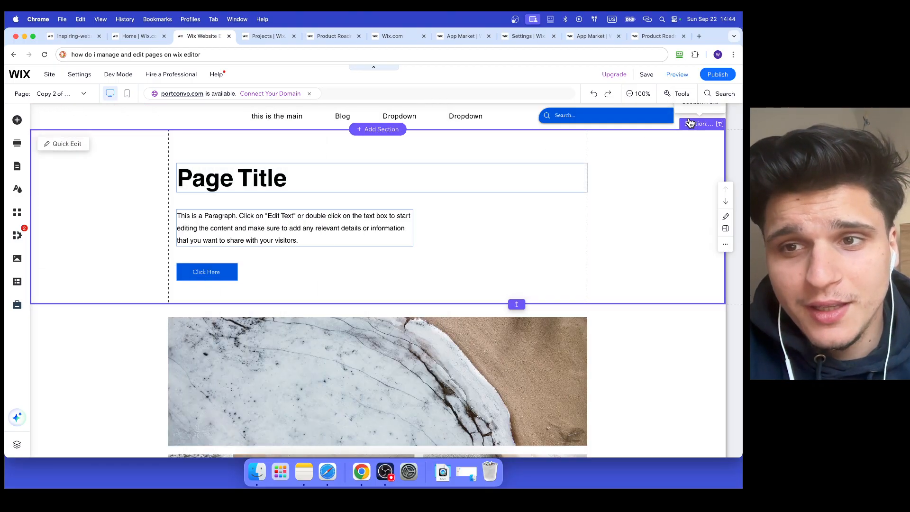
# - Look over the whole page at 50% zoom and make the header slightly taller by lowering its bottom edge
pyautogui.click(639, 94)
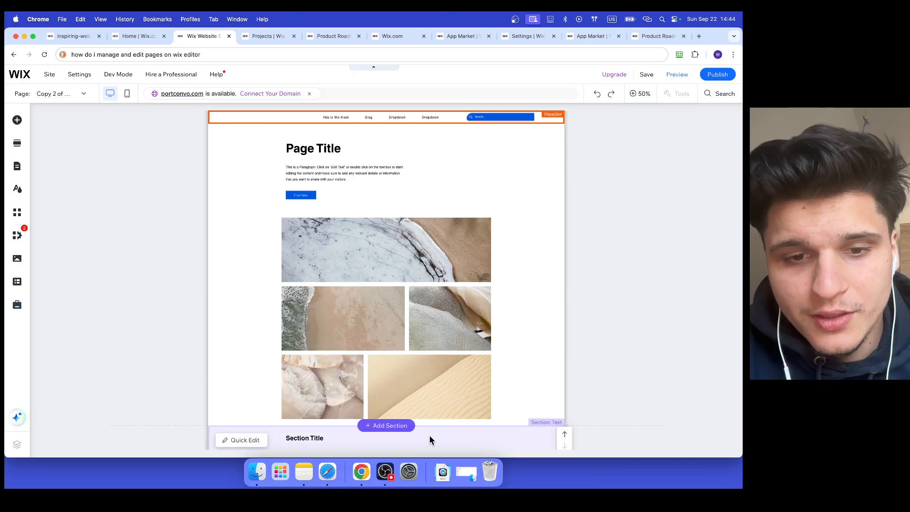
pyautogui.scroll(-5, 430, 435)
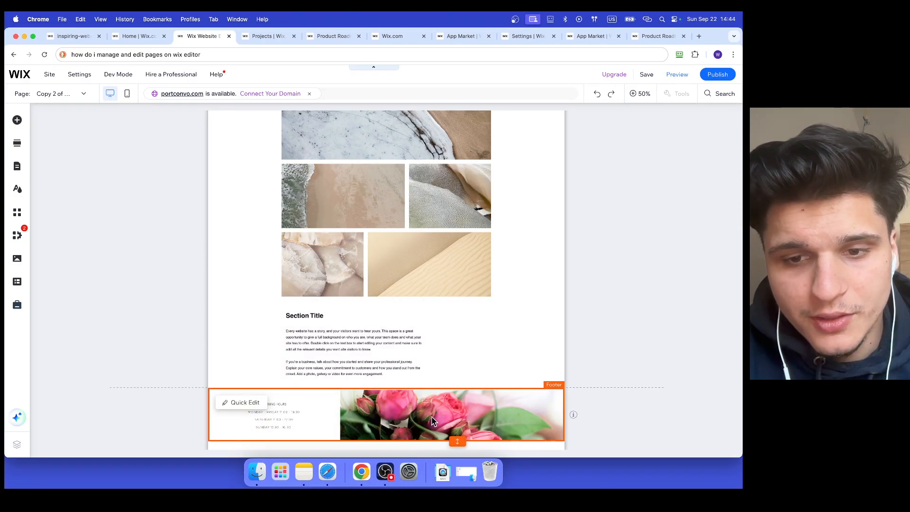
pyautogui.scroll(5, 444, 291)
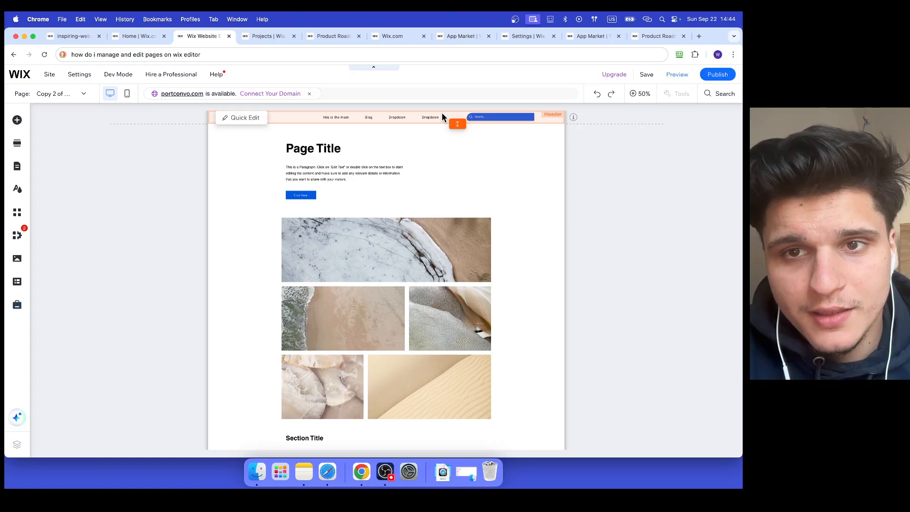
pyautogui.moveTo(458, 124)
pyautogui.mouseDown()
pyautogui.moveTo(459, 197)
pyautogui.moveTo(461, 128)
pyautogui.mouseUp()
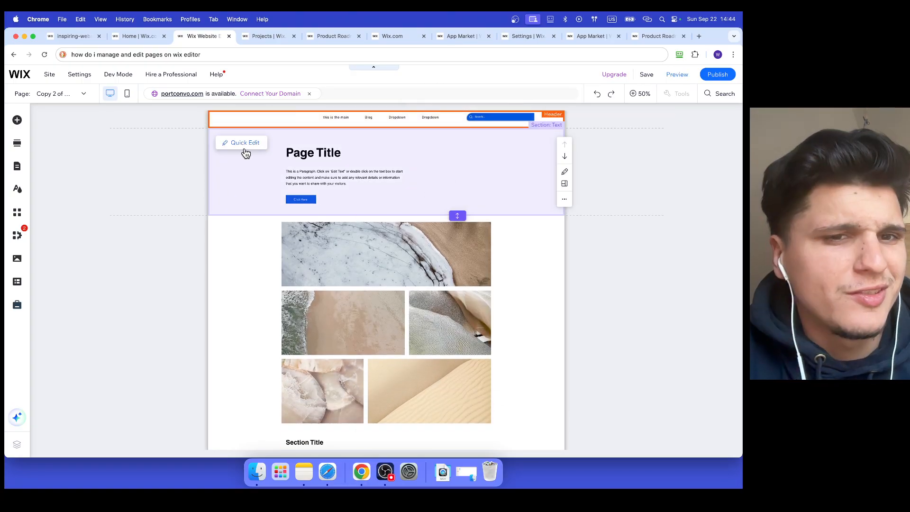
# - View the quick edit options of the Page Title section, and restore the page zoom to 100%
pyautogui.click(244, 145)
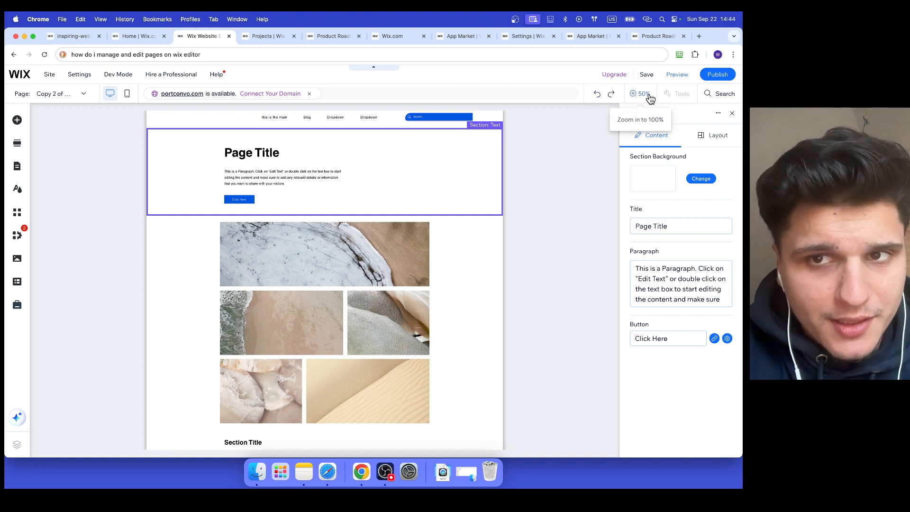
pyautogui.click(643, 94)
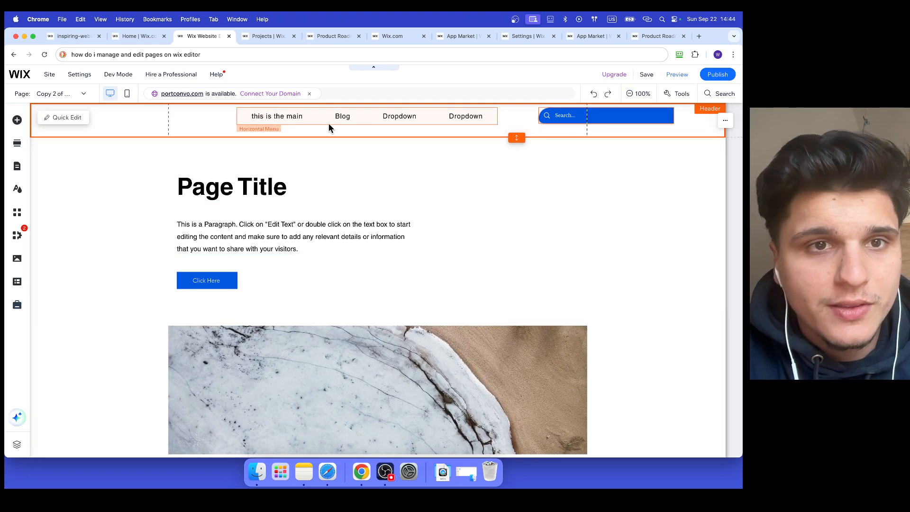
# - Switch to the mobile version of the page and select the header's menu icon
pyautogui.click(128, 97)
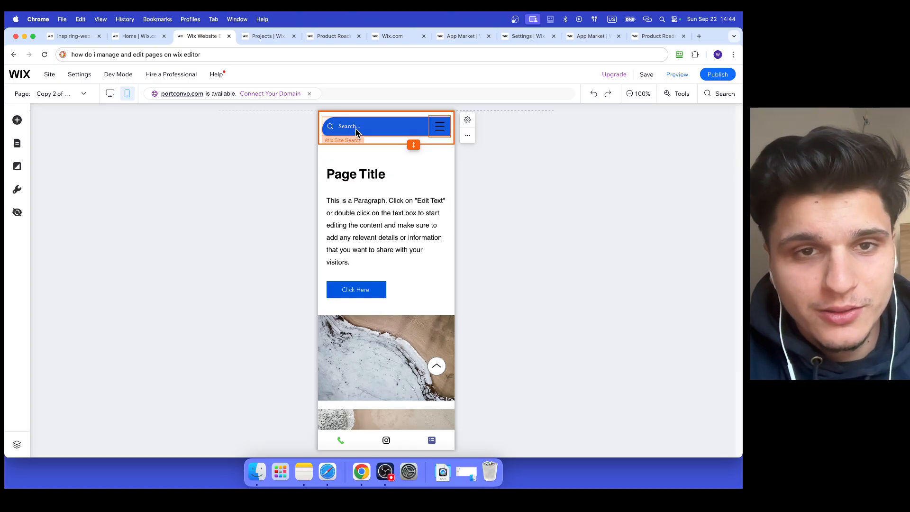
pyautogui.click(437, 125)
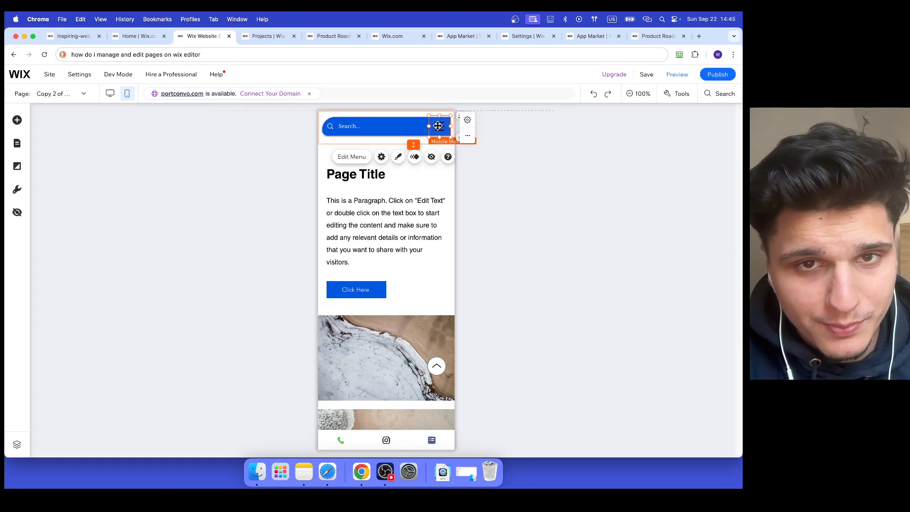
# - Preview the mobile site, look through all items of its expanded navigation menu, and return to the editor
pyautogui.click(673, 77)
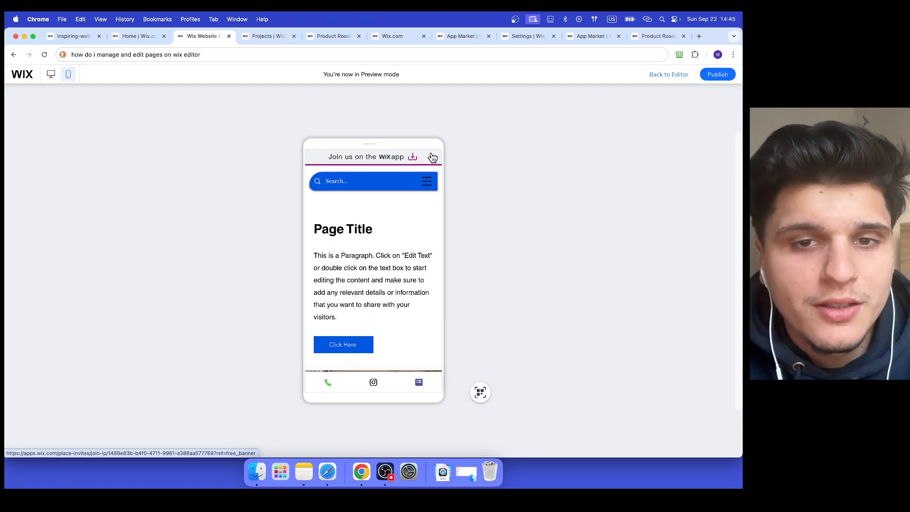
pyautogui.click(429, 182)
pyautogui.click(431, 184)
pyautogui.click(430, 182)
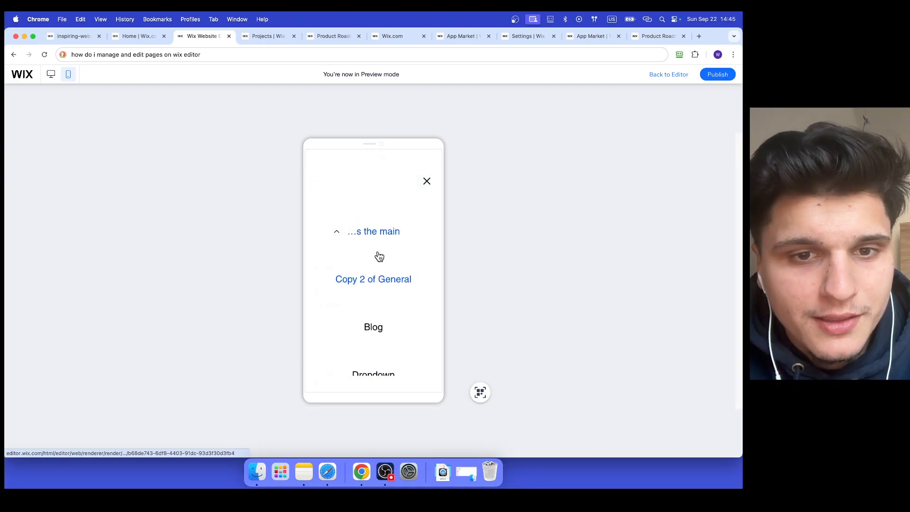
pyautogui.scroll(-3, 360, 262)
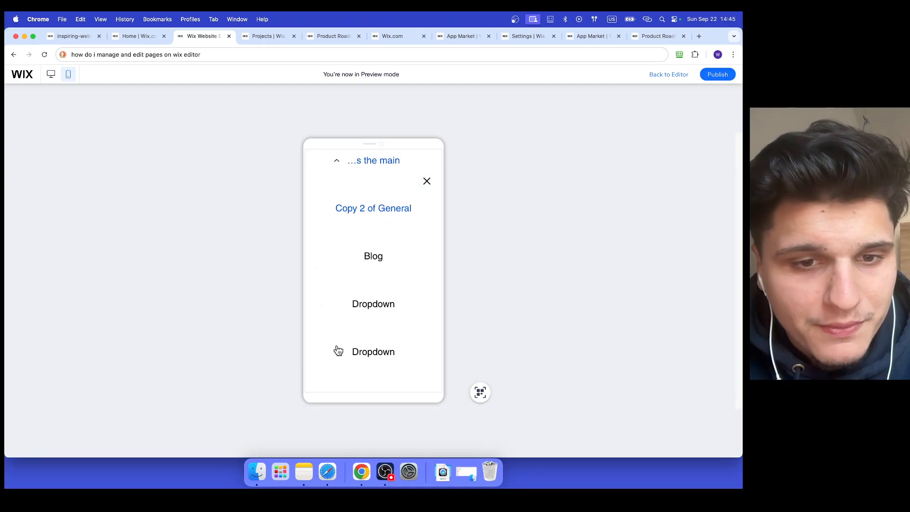
pyautogui.scroll(-2, 354, 322)
pyautogui.scroll(4, 370, 275)
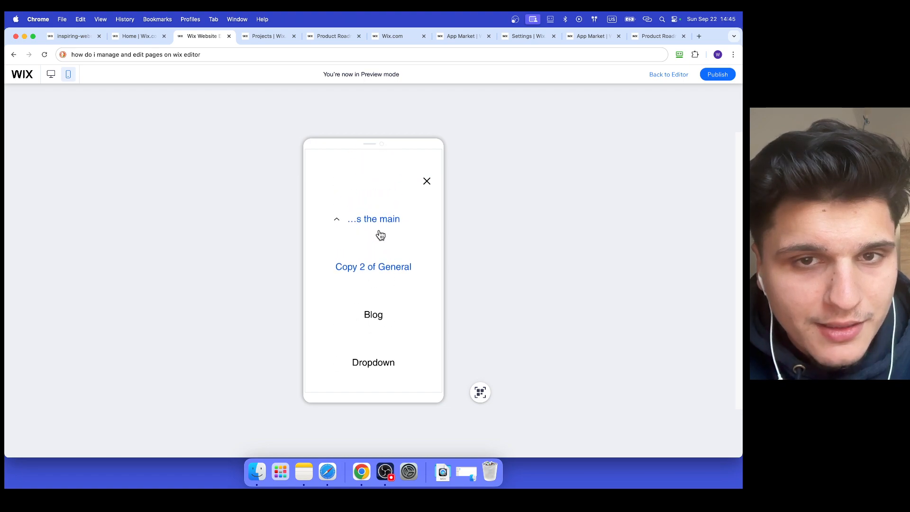
pyautogui.click(427, 180)
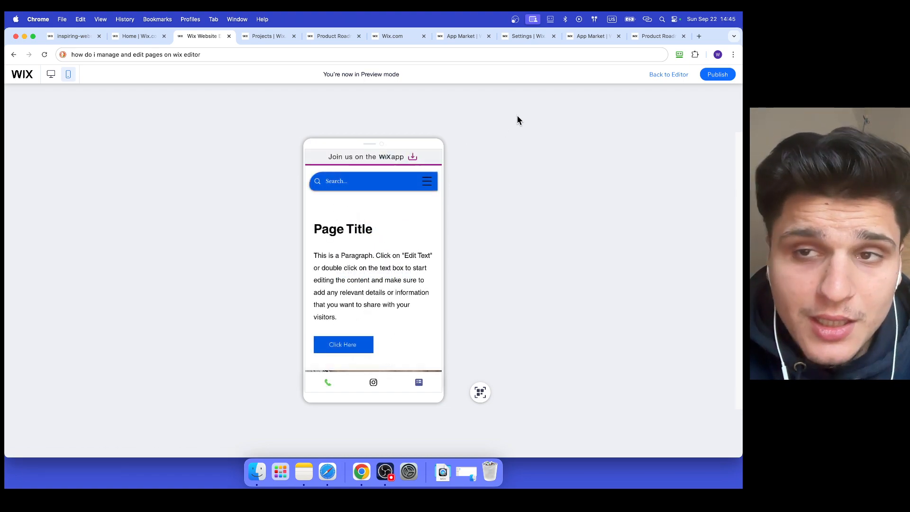
pyautogui.click(649, 76)
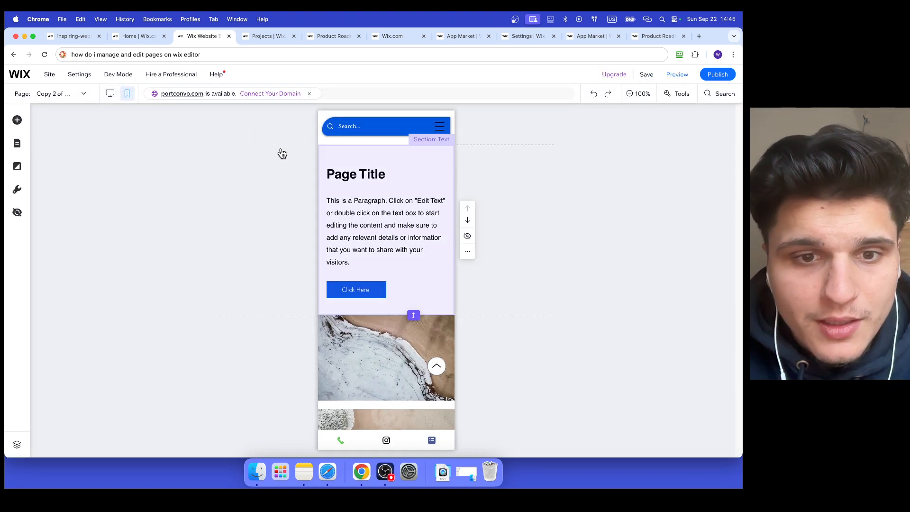
# - Open the mobile menu for editing and widen it by extending its left edge just past the screen's border
pyautogui.click(439, 127)
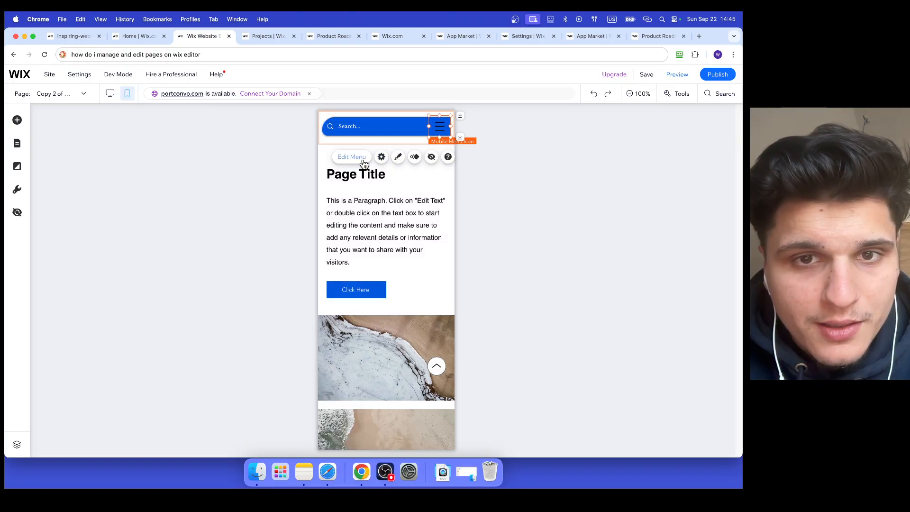
pyautogui.click(352, 157)
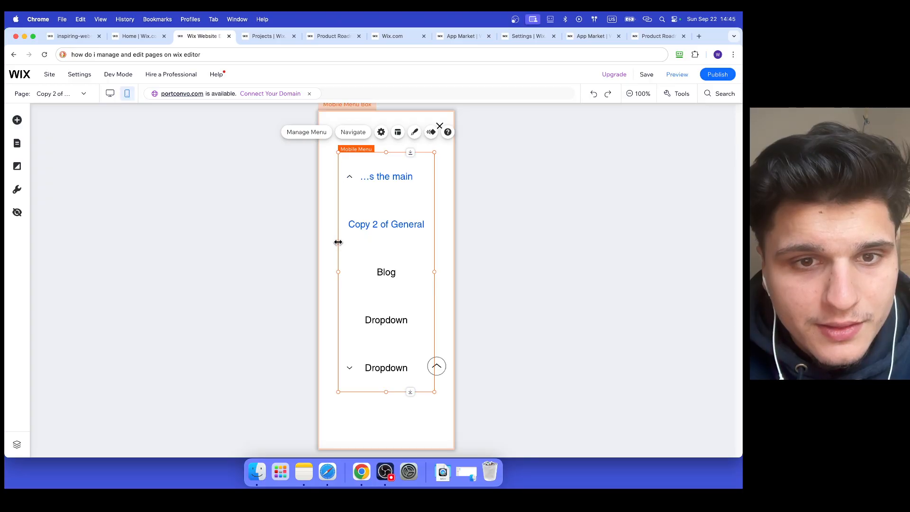
pyautogui.moveTo(337, 272); pyautogui.dragTo(313, 272)
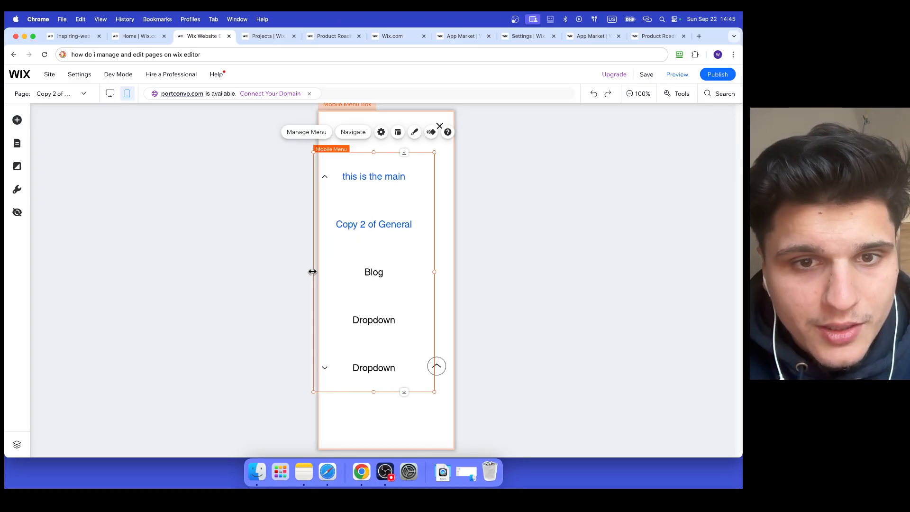
# - Shorten the mobile menu and move it up so it sits centred just below the close icon
pyautogui.moveTo(434, 391); pyautogui.dragTo(442, 285)
pyautogui.moveTo(411, 258); pyautogui.dragTo(425, 217)
# - Set the background color opacity of the mobile menu box to 95%
pyautogui.click(393, 340)
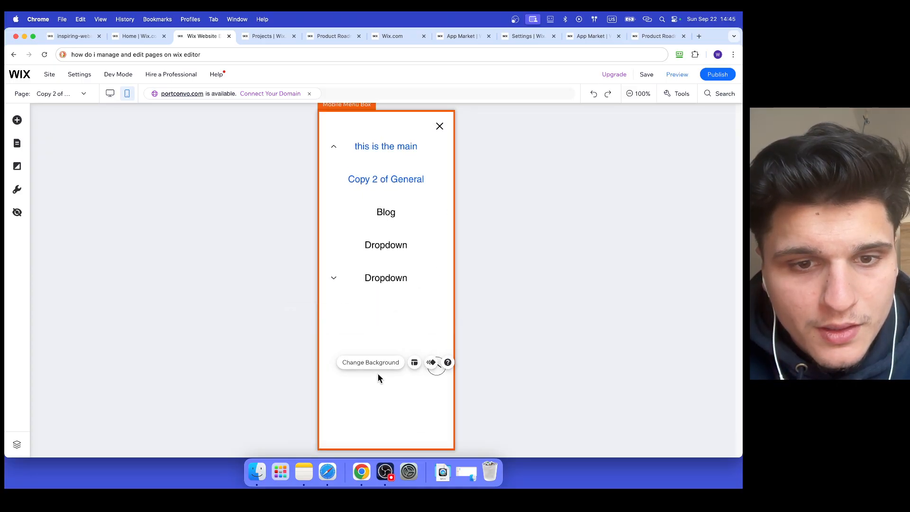
pyautogui.click(372, 363)
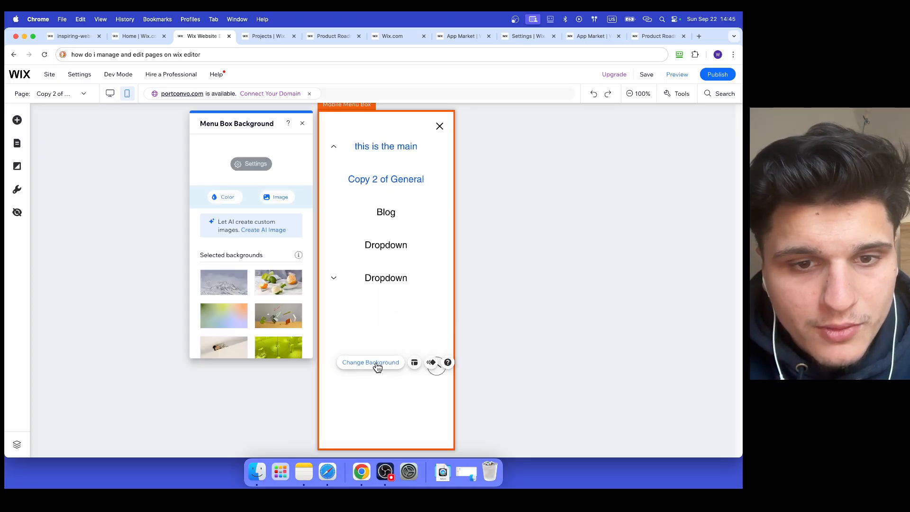
pyautogui.click(246, 164)
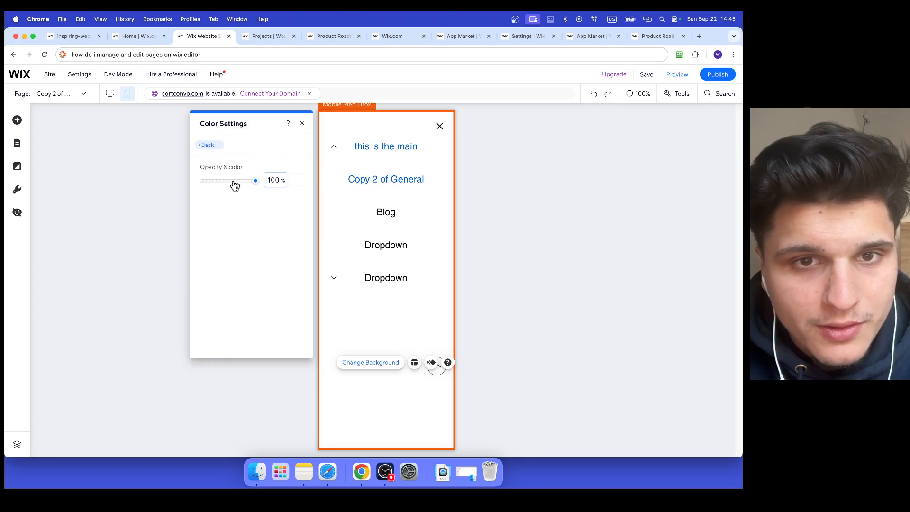
pyautogui.moveTo(256, 180)
pyautogui.mouseDown()
pyautogui.moveTo(228, 183)
pyautogui.moveTo(255, 177)
pyautogui.mouseUp()
pyautogui.click(278, 178)
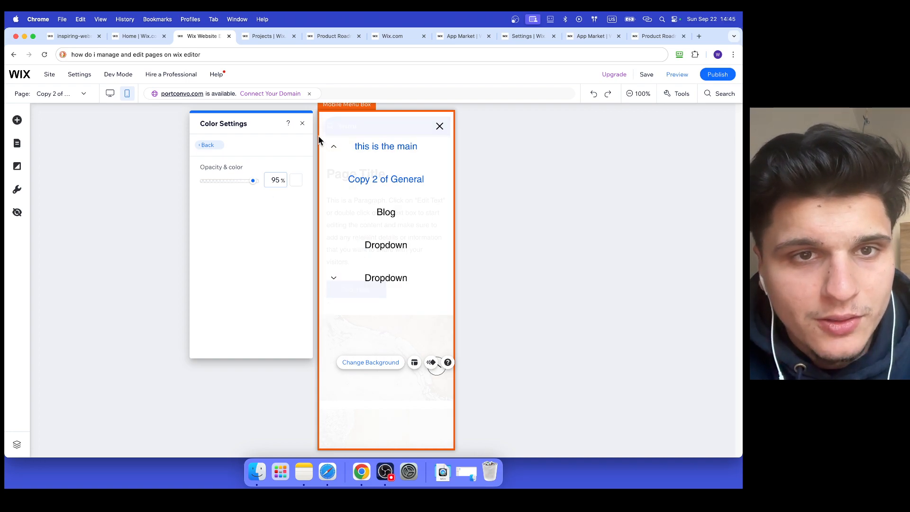
pyautogui.click(303, 123)
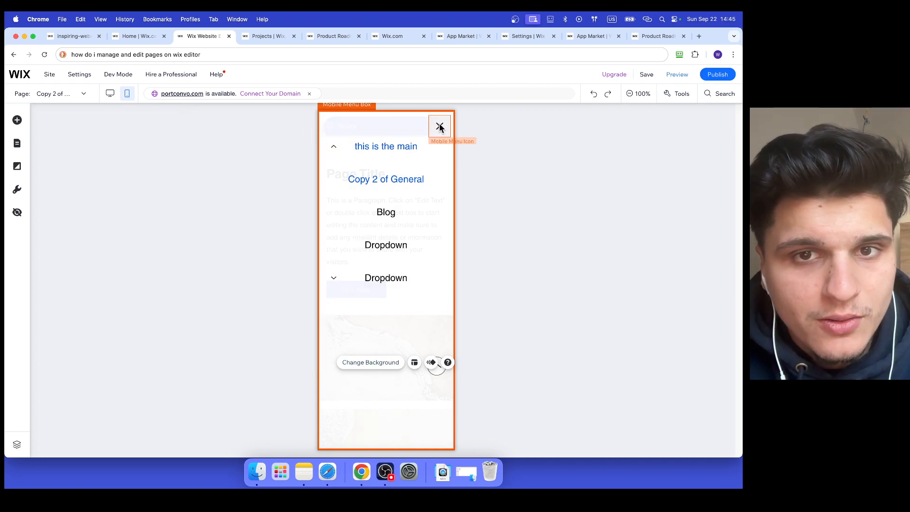
# - Leave the expanded mobile menu, look over the mobile page, and select its Click Here button
pyautogui.click(438, 126)
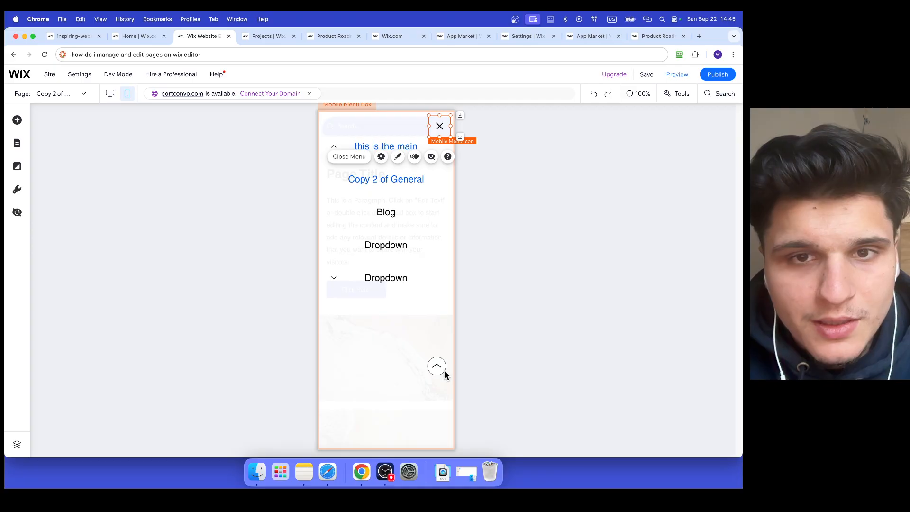
pyautogui.click(205, 218)
pyautogui.scroll(-5, 307, 223)
pyautogui.scroll(6, 307, 214)
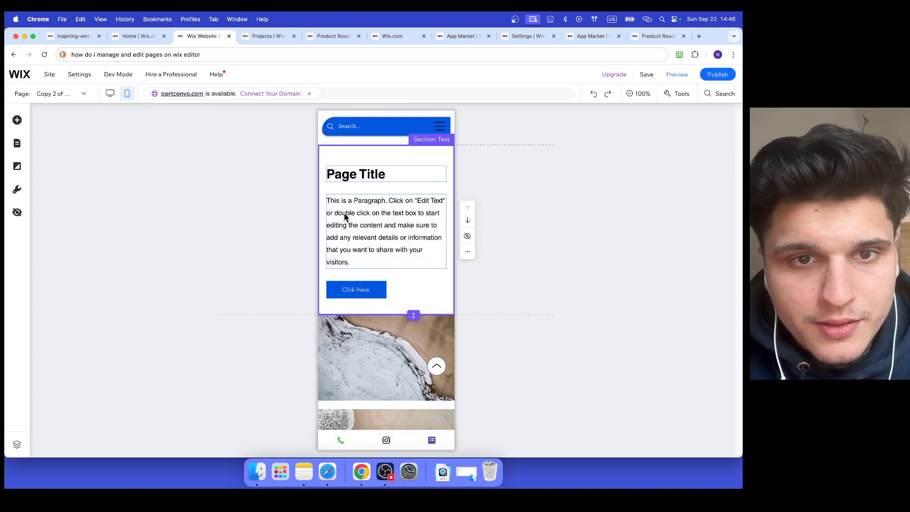
pyautogui.click(362, 289)
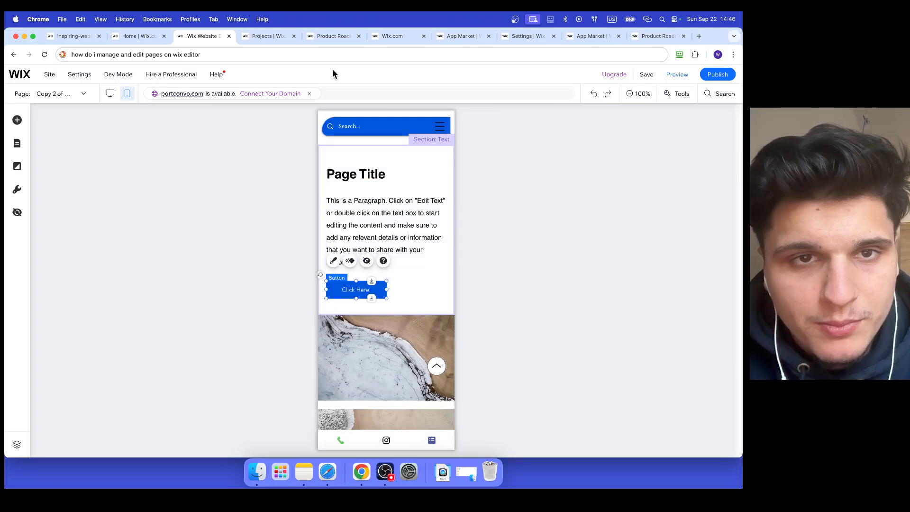
# - Switch to the desktop version and open the page settings of Copy 2 of General from the site menu list
pyautogui.click(110, 93)
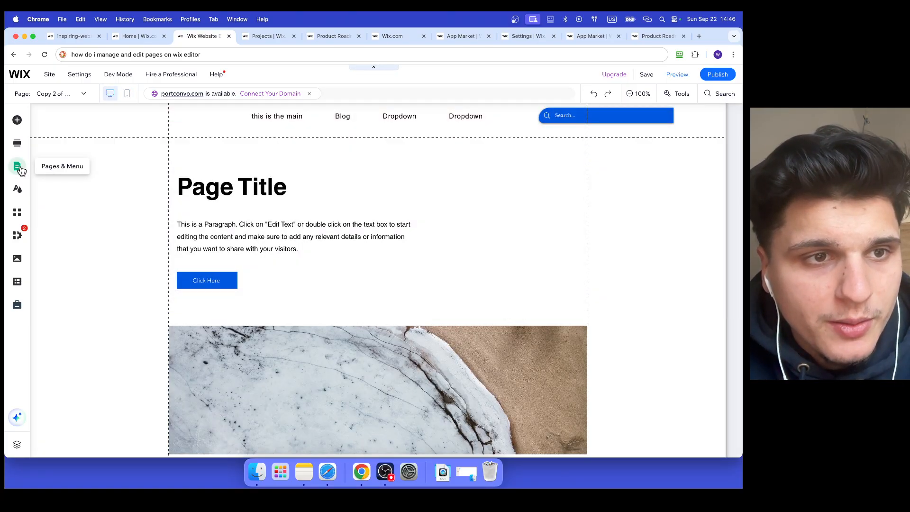
pyautogui.click(17, 167)
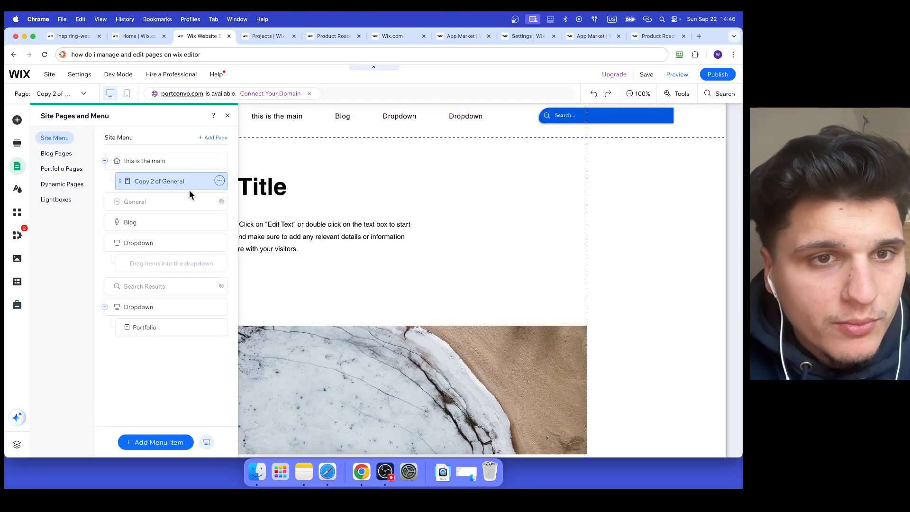
pyautogui.click(219, 180)
pyautogui.click(238, 181)
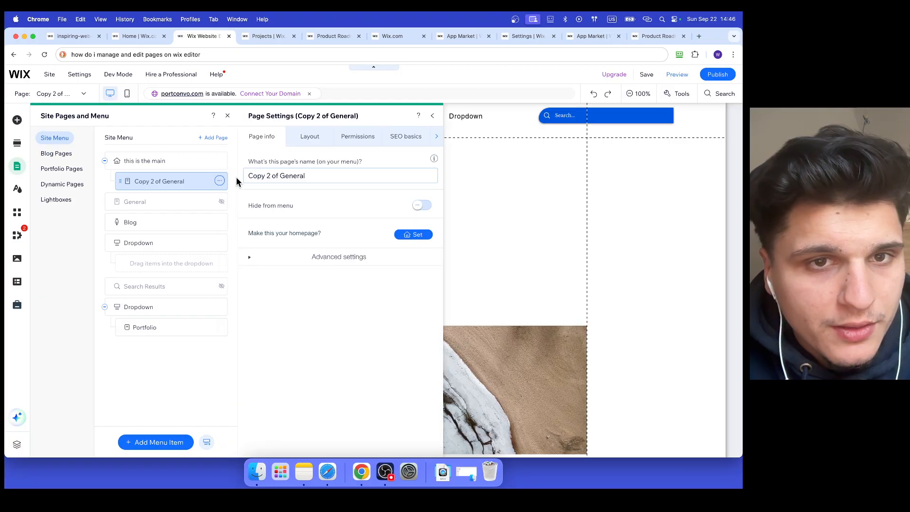
# - Try the No header & footer layout on Copy 2 of General and return the page to the Standard layout
pyautogui.click(306, 137)
pyautogui.click(254, 210)
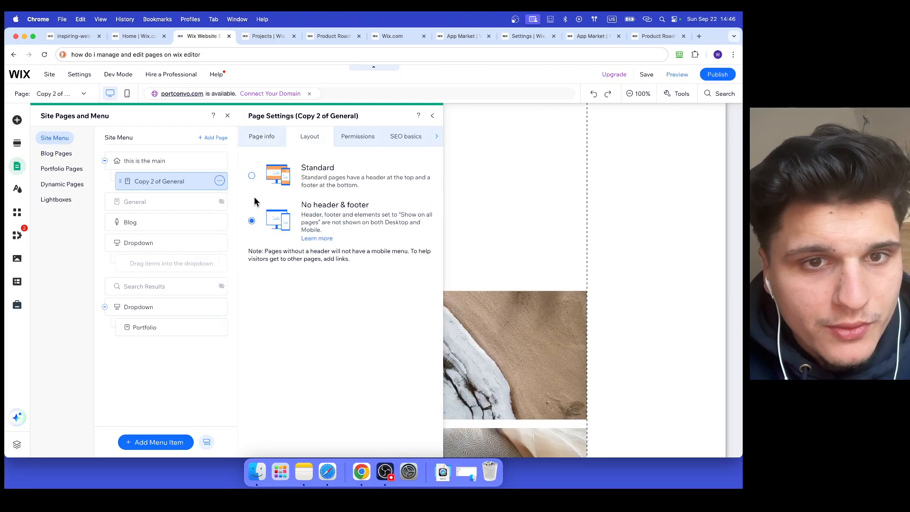
pyautogui.click(259, 181)
# - Review the password option in the page's permissions and restrict access to site members, with All members allowed
pyautogui.click(356, 136)
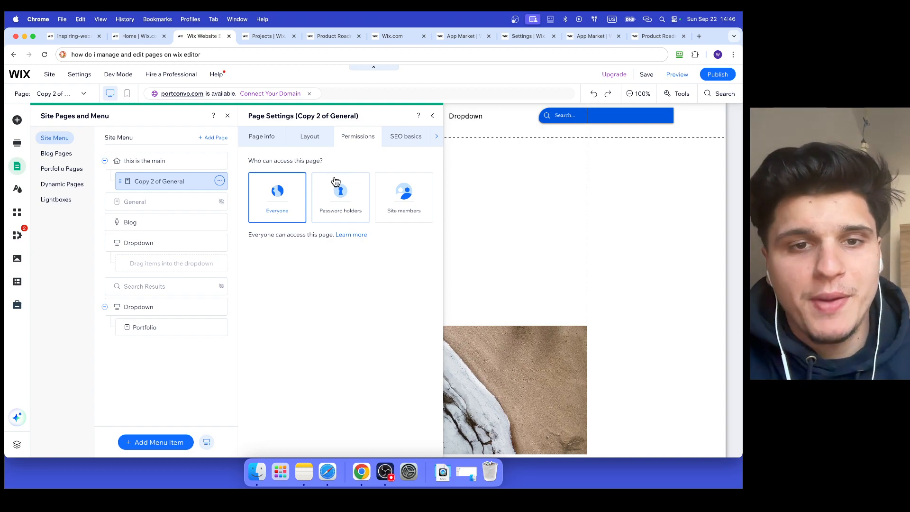
pyautogui.click(337, 185)
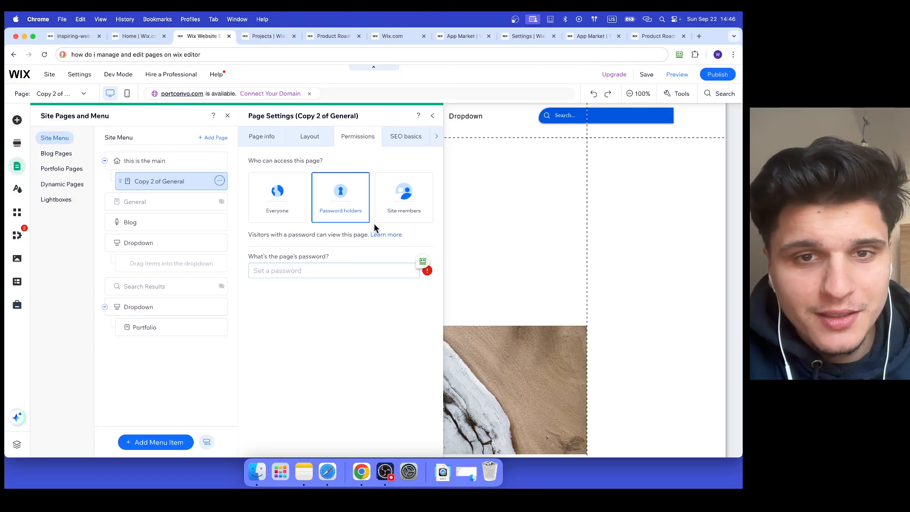
pyautogui.click(386, 214)
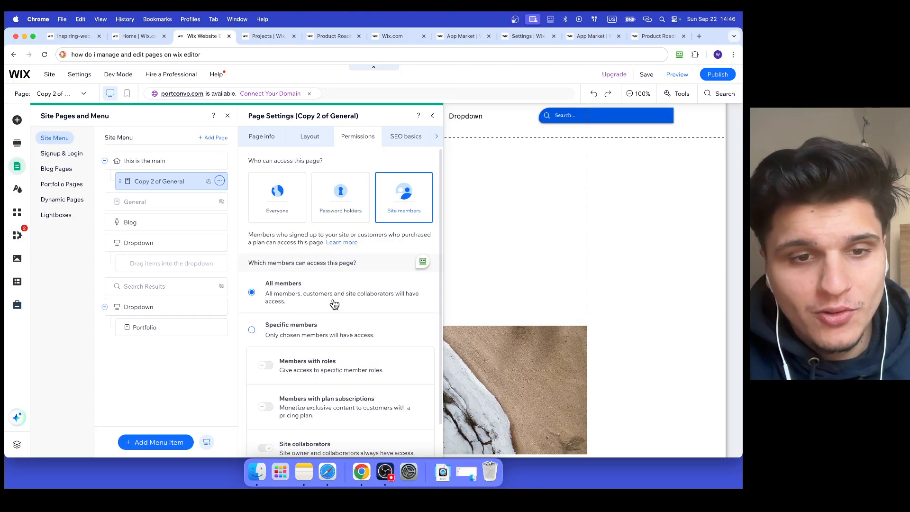
pyautogui.click(311, 325)
pyautogui.scroll(-1, 318, 322)
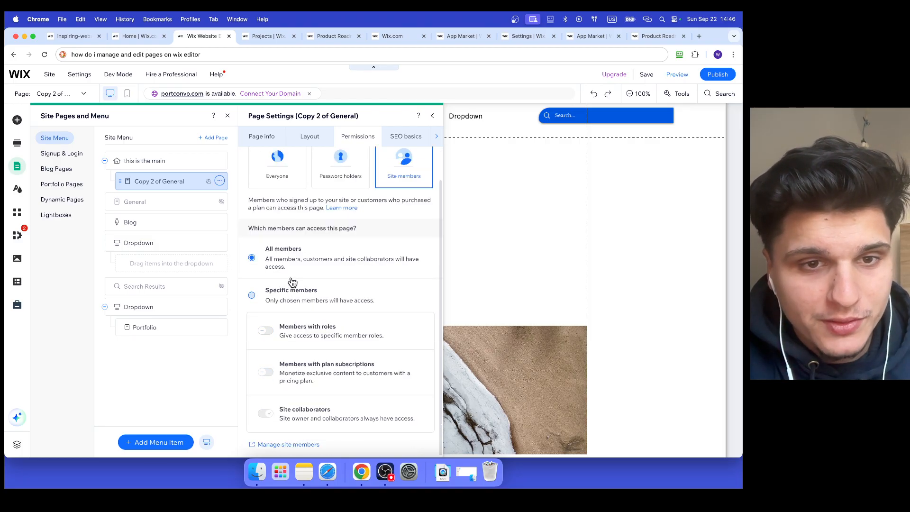
pyautogui.click(310, 266)
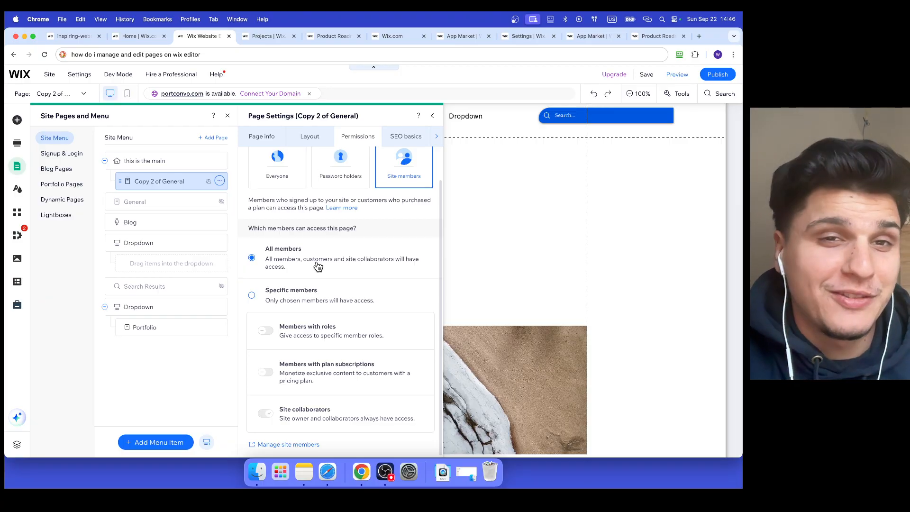
# - View the Password holders access option and its page password field for Copy 2 of General
pyautogui.scroll(1, 318, 266)
pyautogui.click(321, 176)
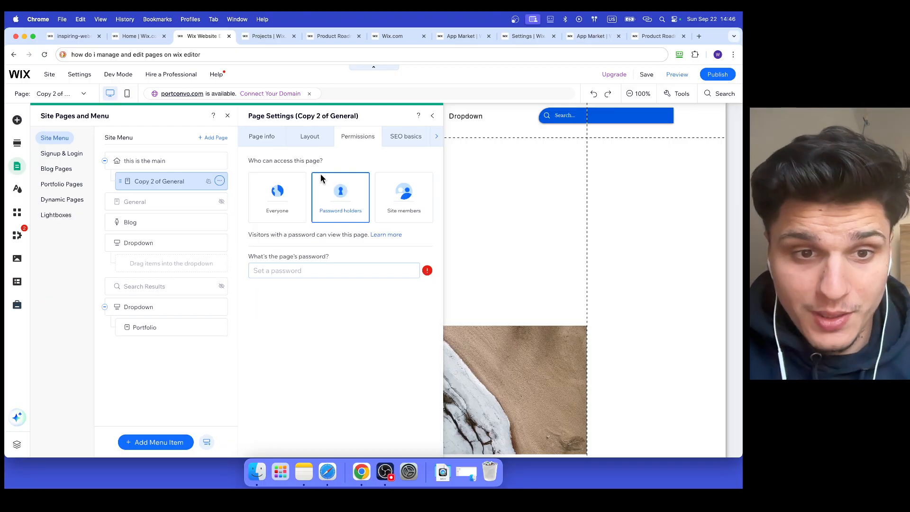
pyautogui.click(279, 271)
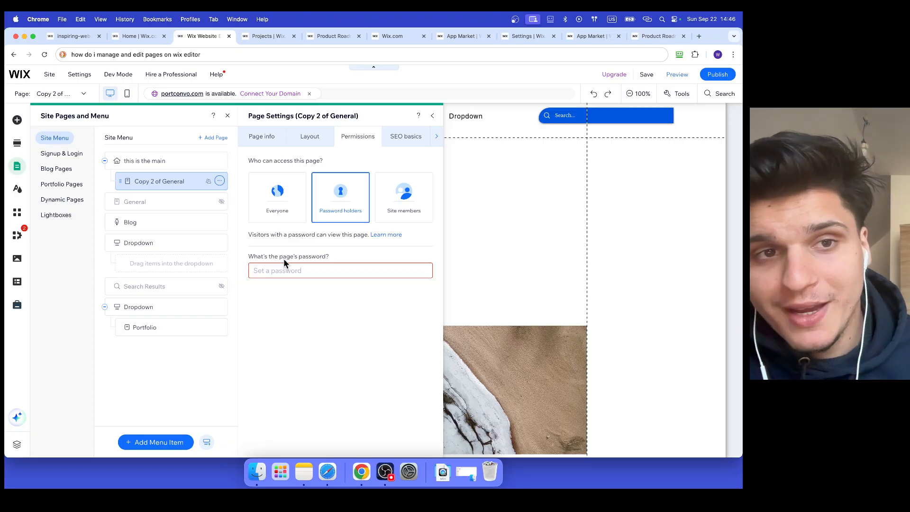
# - Open the Blog page, browse the Contact templates offered for a new page, and close the template gallery
pyautogui.click(137, 216)
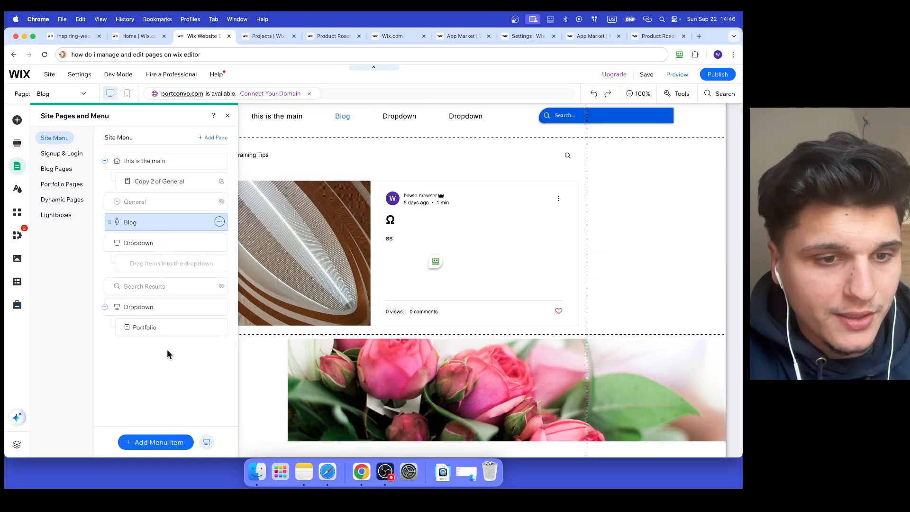
pyautogui.click(163, 442)
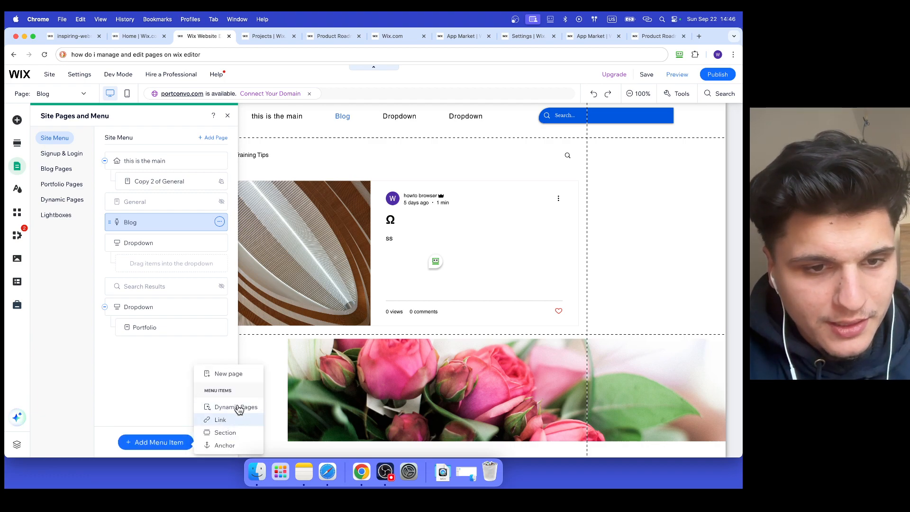
pyautogui.click(230, 375)
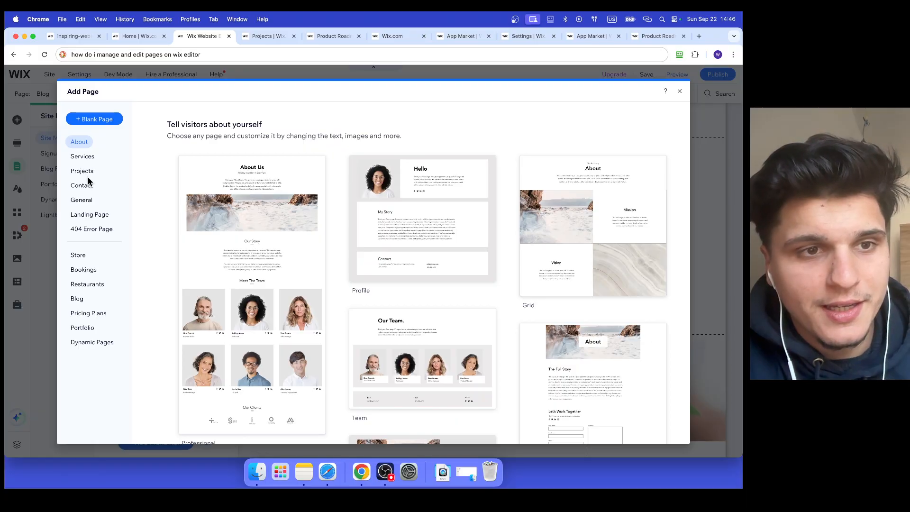
pyautogui.click(87, 185)
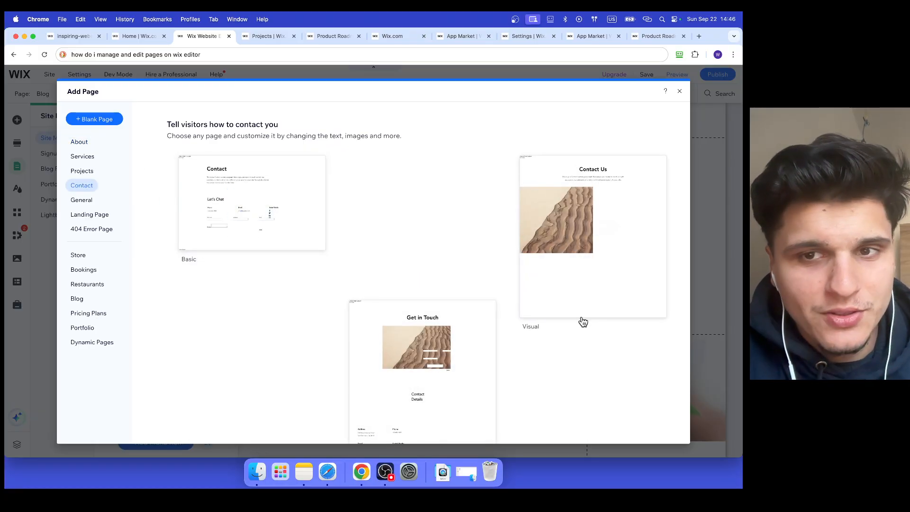
pyautogui.click(679, 91)
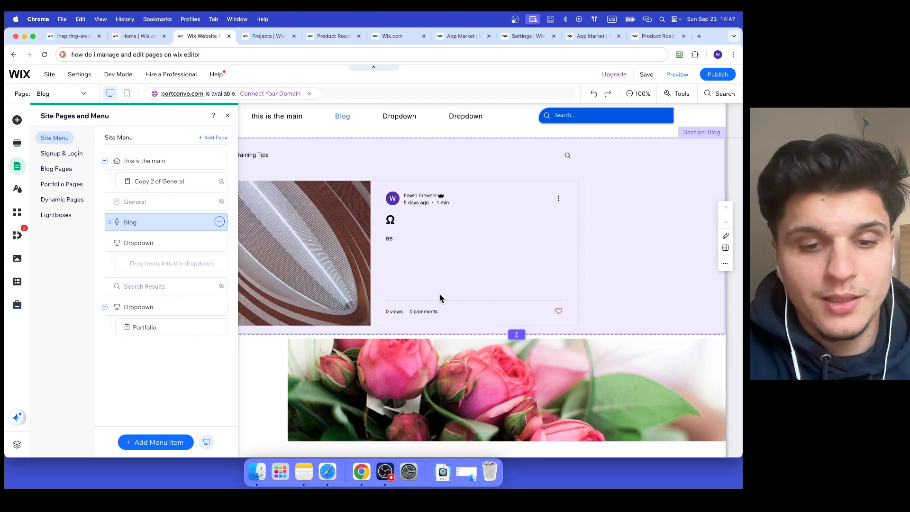
pyautogui.click(385, 471)
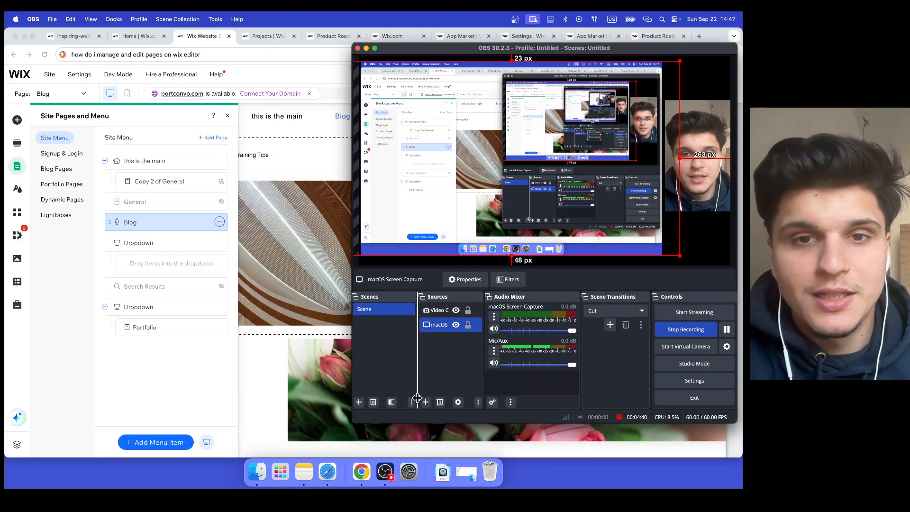